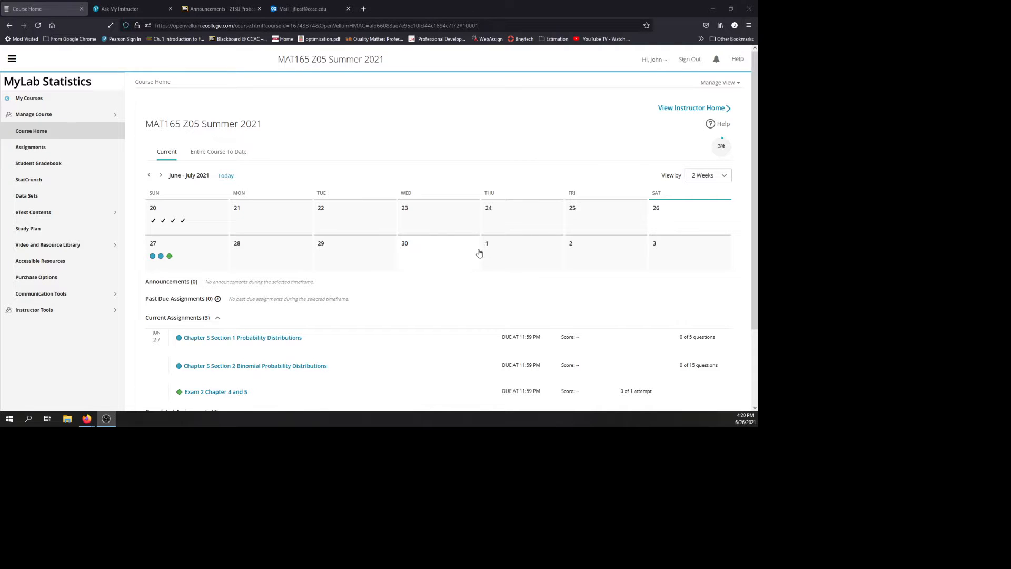
Step: Open an empty StatCrunch data table through the course's StatCrunch page, and return to the Ask My Instructor question
{"action": "left_click", "coordinate": [40, 182]}
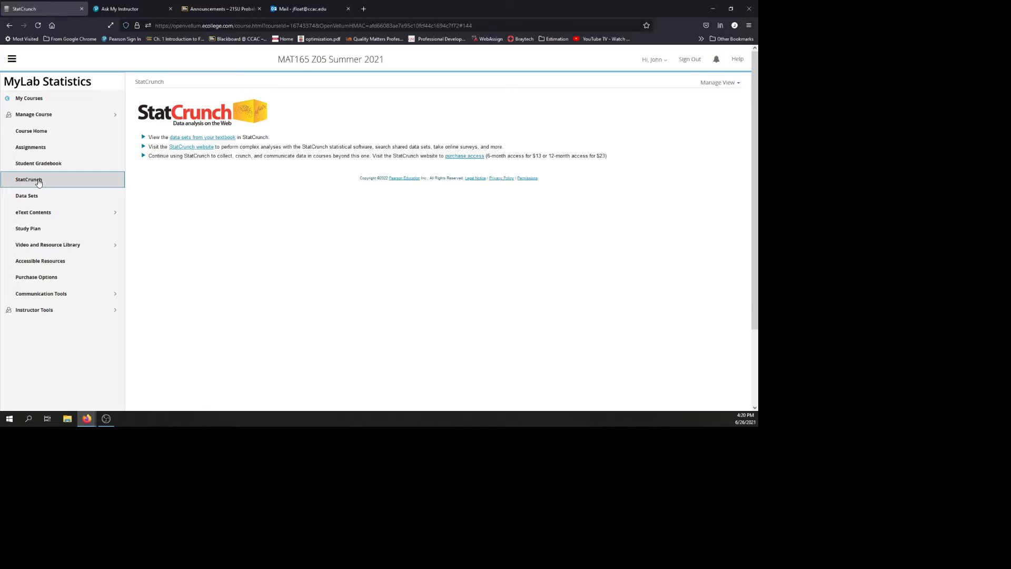
{"action": "left_click", "coordinate": [195, 149]}
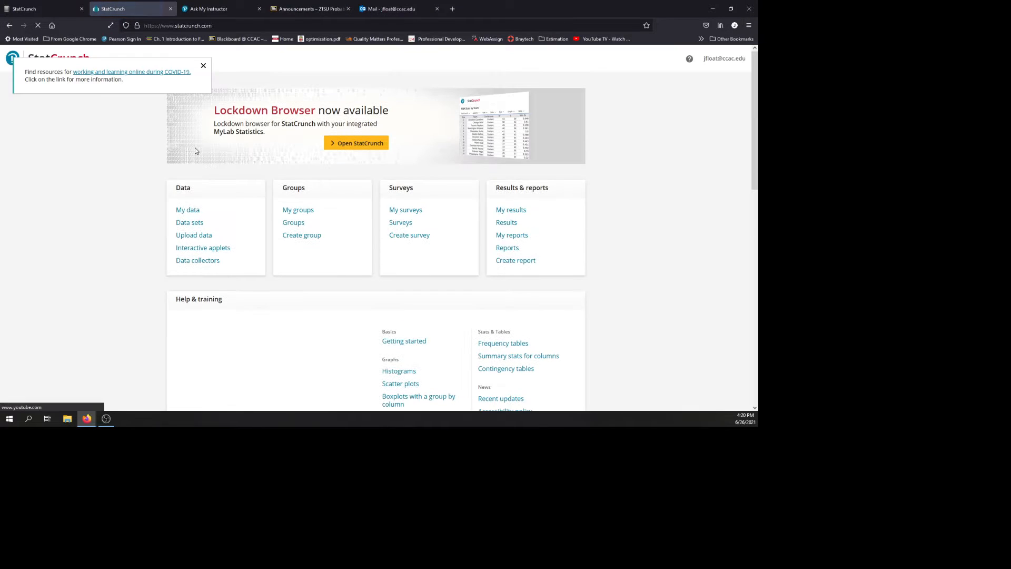
{"action": "left_click", "coordinate": [356, 142]}
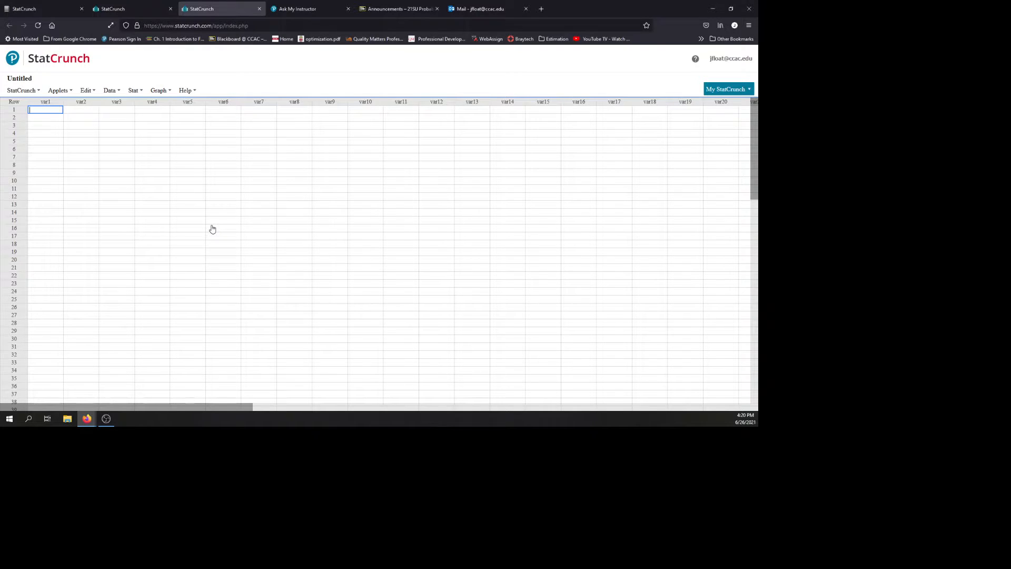
{"action": "left_click", "coordinate": [292, 12]}
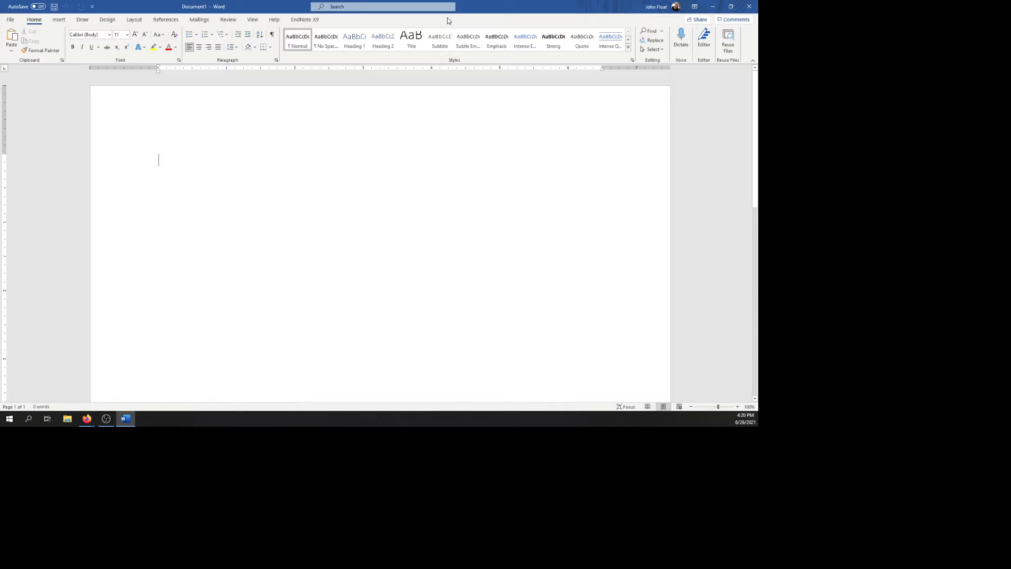
Step: Insert an equation in the blank Word document reading "Fewer than 3 = P(X = 0)"
{"action": "key", "text": "alt+equal"}
{"action": "type", "text": "Fewer"}
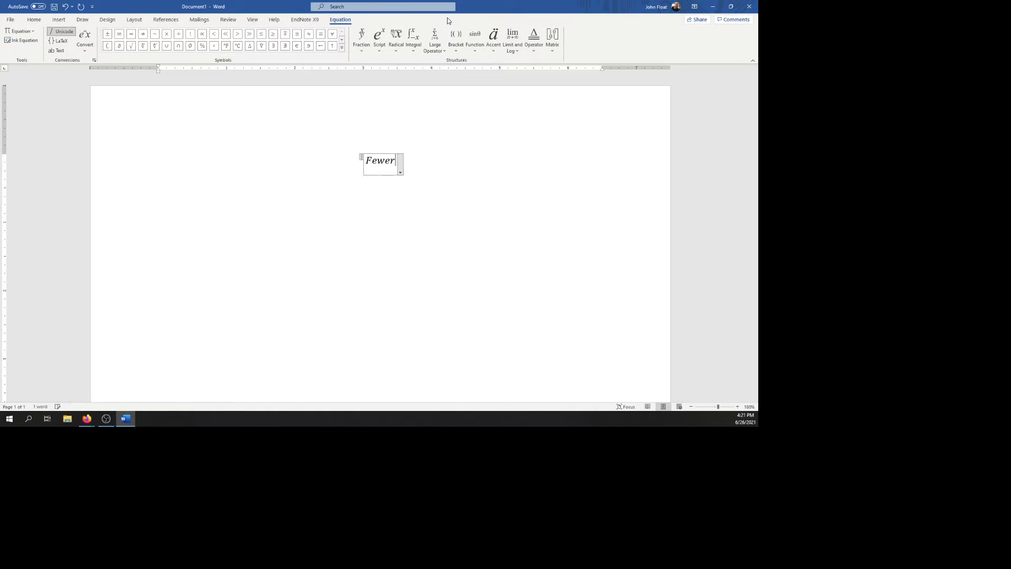
{"action": "type", "text": " than 3"}
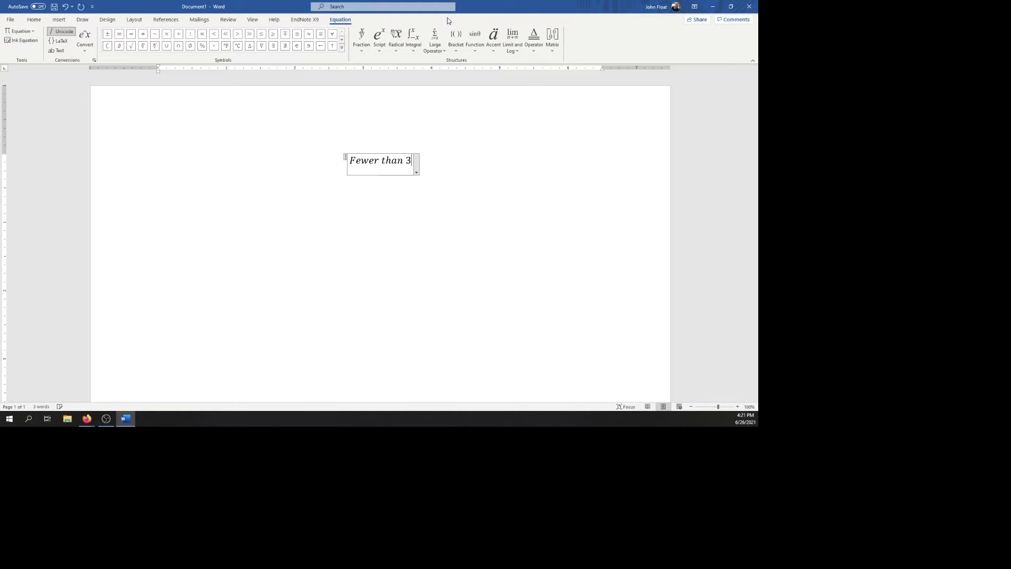
{"action": "type", "text": " = P"}
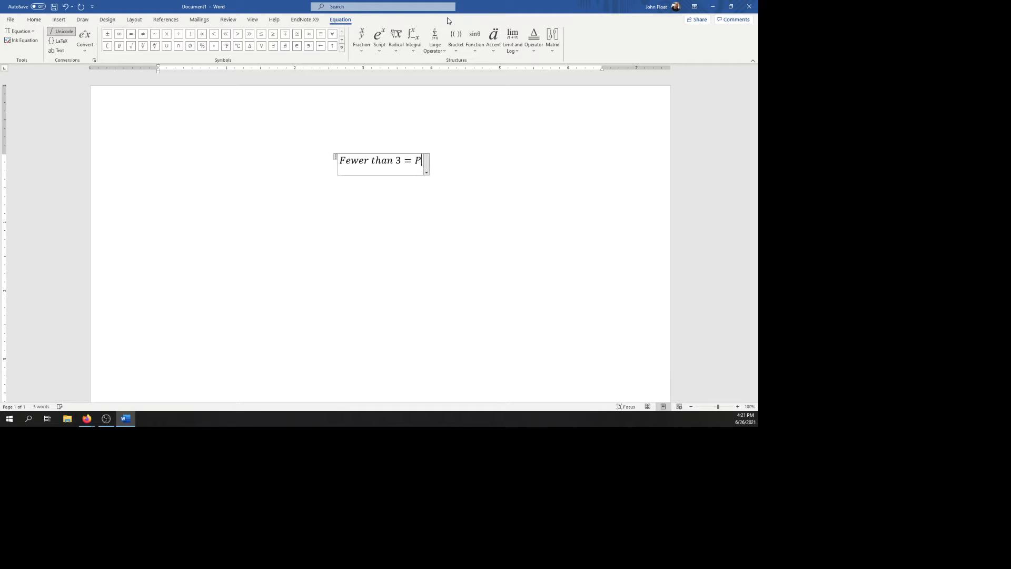
{"action": "type", "text": "(X = 0)"}
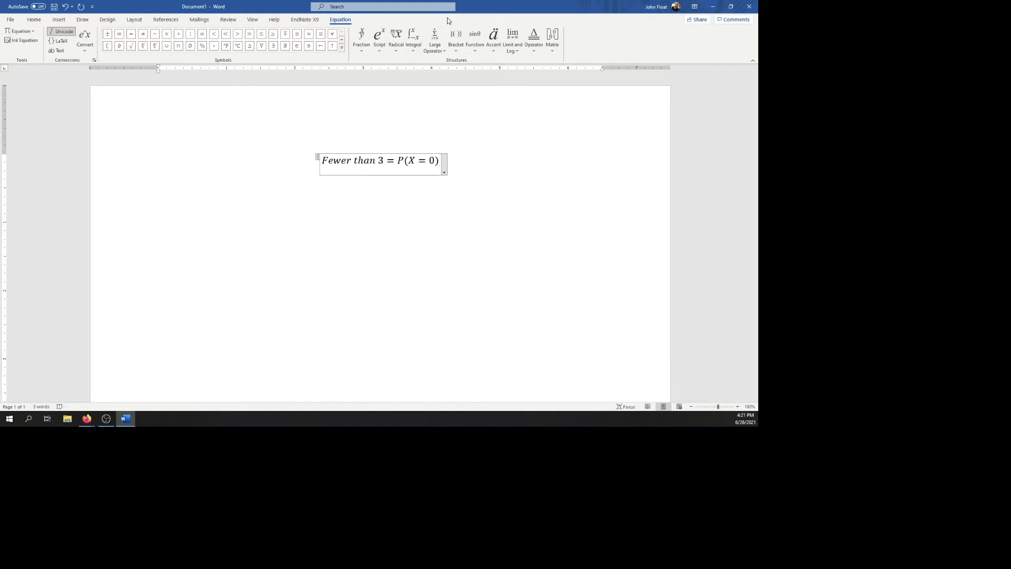
{"action": "type", "text": " + P("}
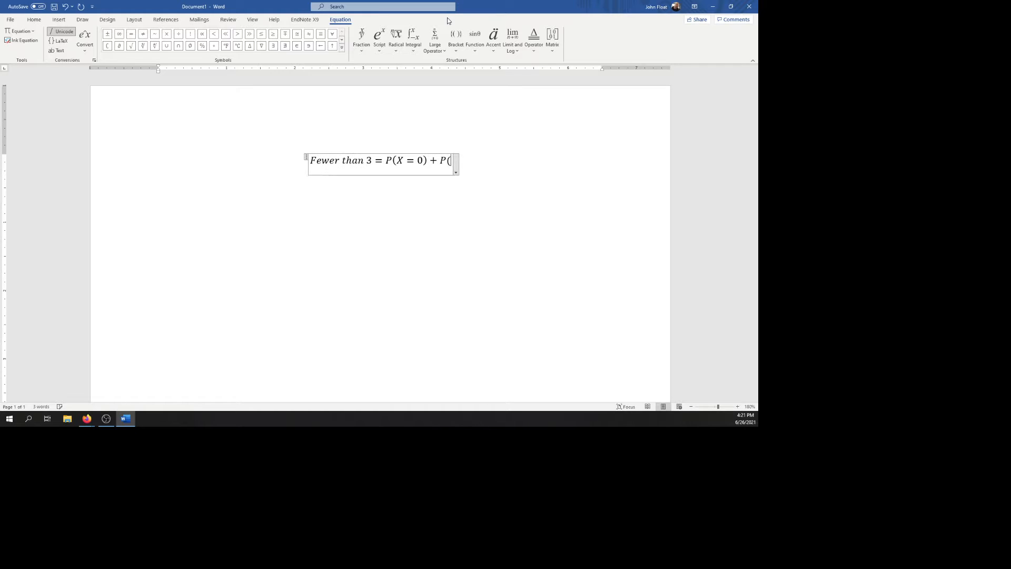
{"action": "type", "text": "X = 1"}
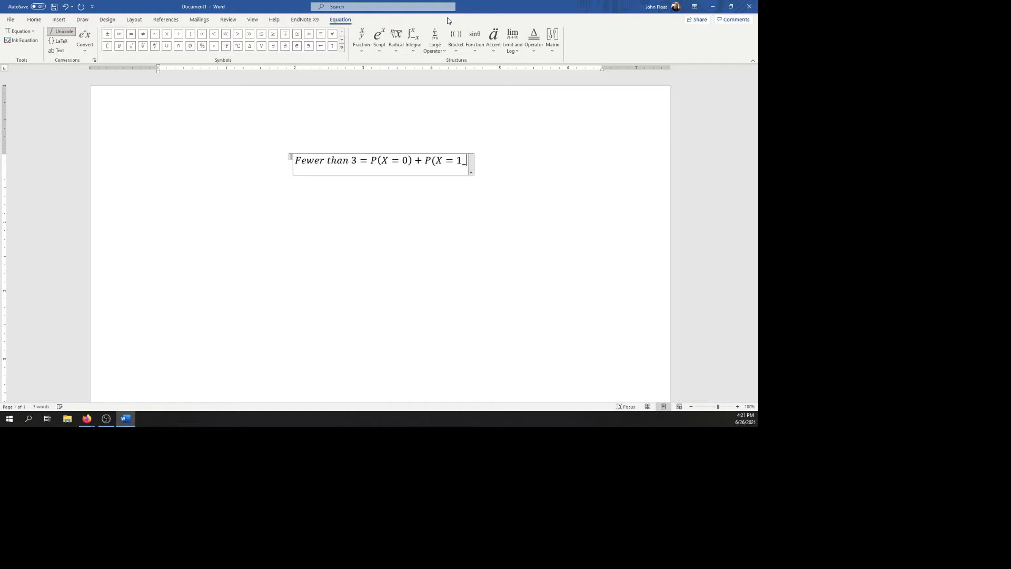
{"action": "type", "text": ") +"}
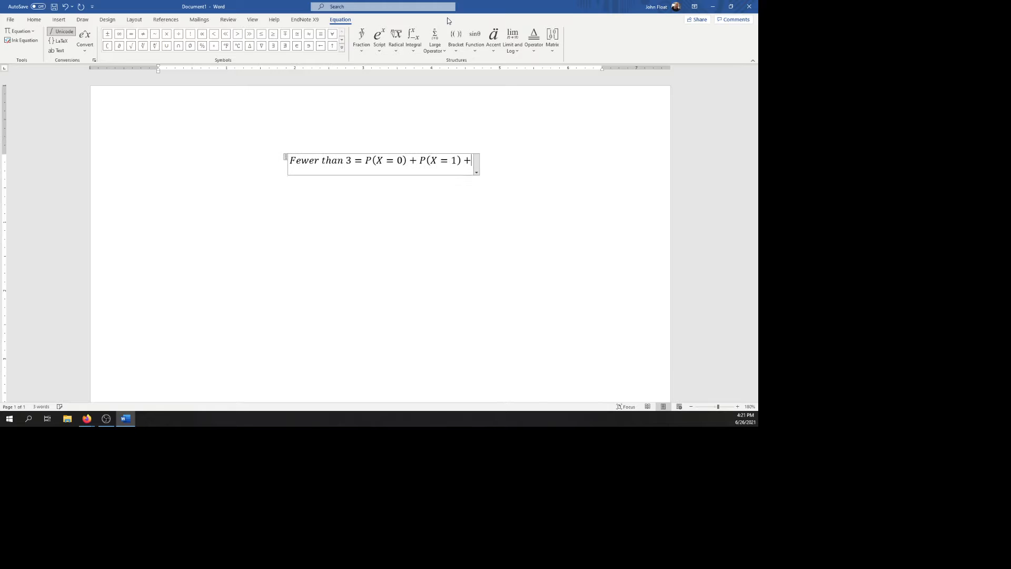
{"action": "type", "text": " P(X ="}
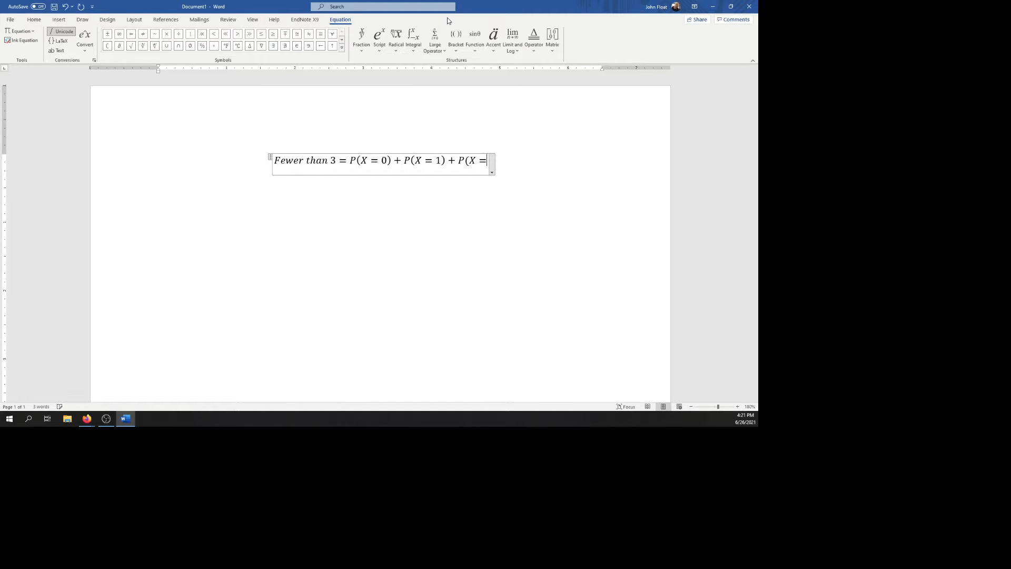
{"action": "type", "text": " 2)"}
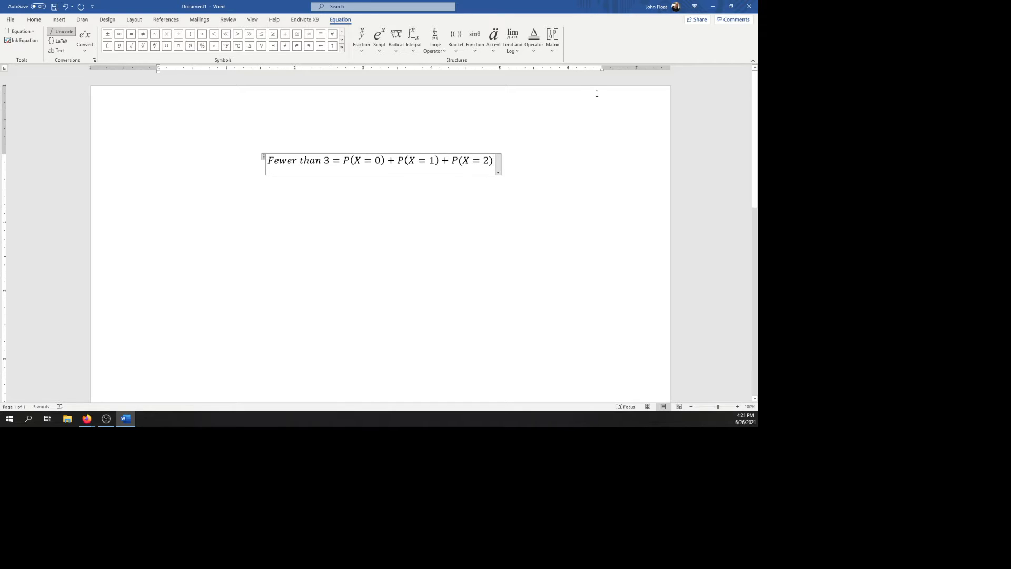
Step: Switch from Word to the StatCrunch data table and open the Binomial calculator, enlarged and moved near the middle of the page
{"action": "left_click", "coordinate": [713, 7]}
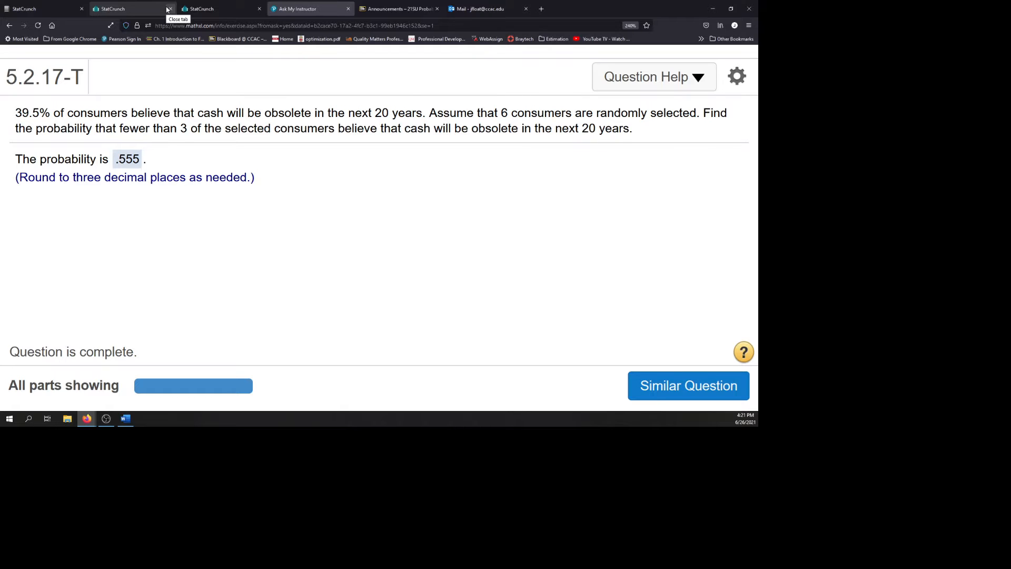
{"action": "left_click", "coordinate": [203, 9]}
{"action": "left_click", "coordinate": [158, 92]}
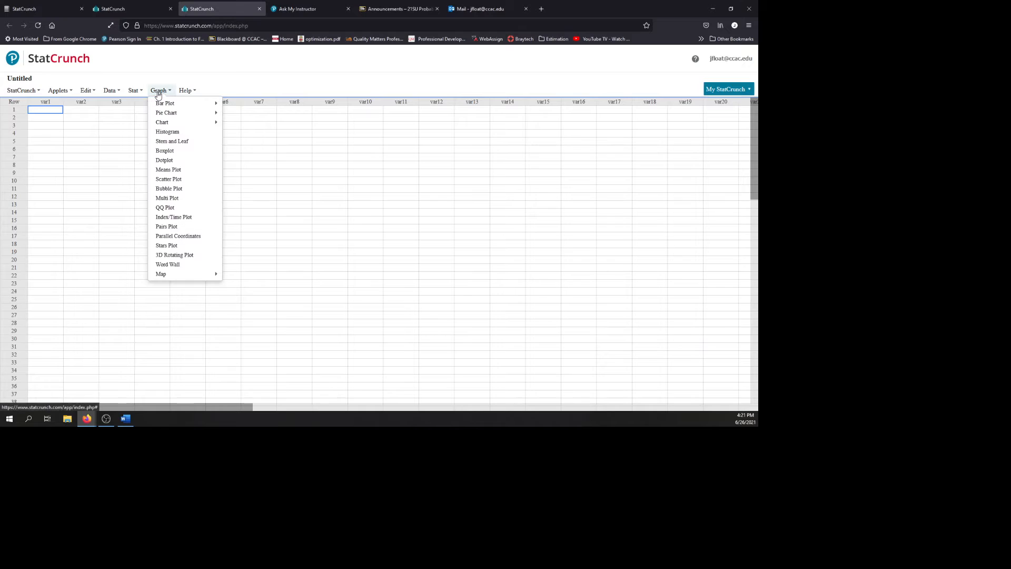
{"action": "left_click", "coordinate": [135, 91]}
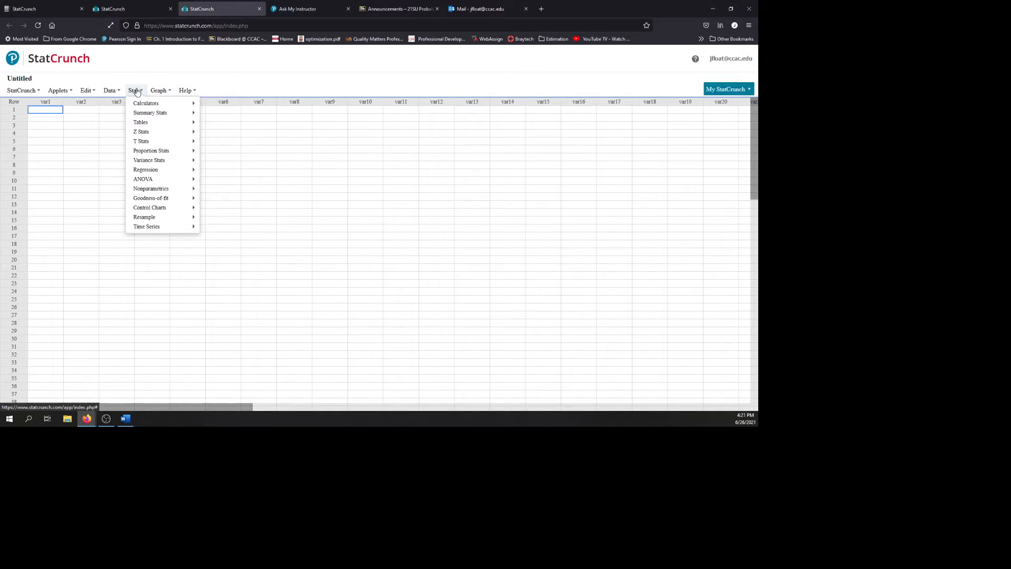
{"action": "mouse_move", "coordinate": [140, 105]}
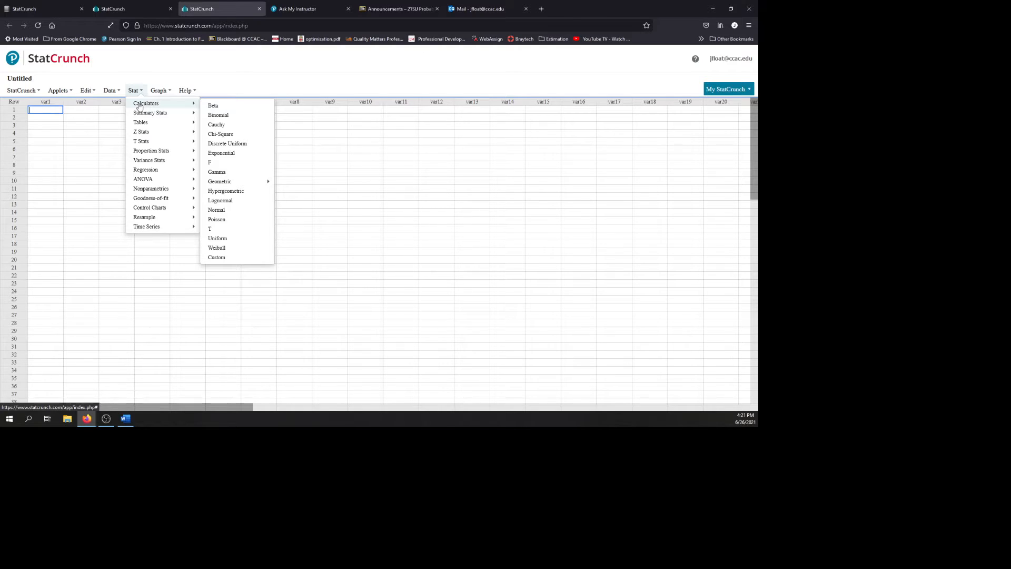
{"action": "left_click", "coordinate": [228, 117]}
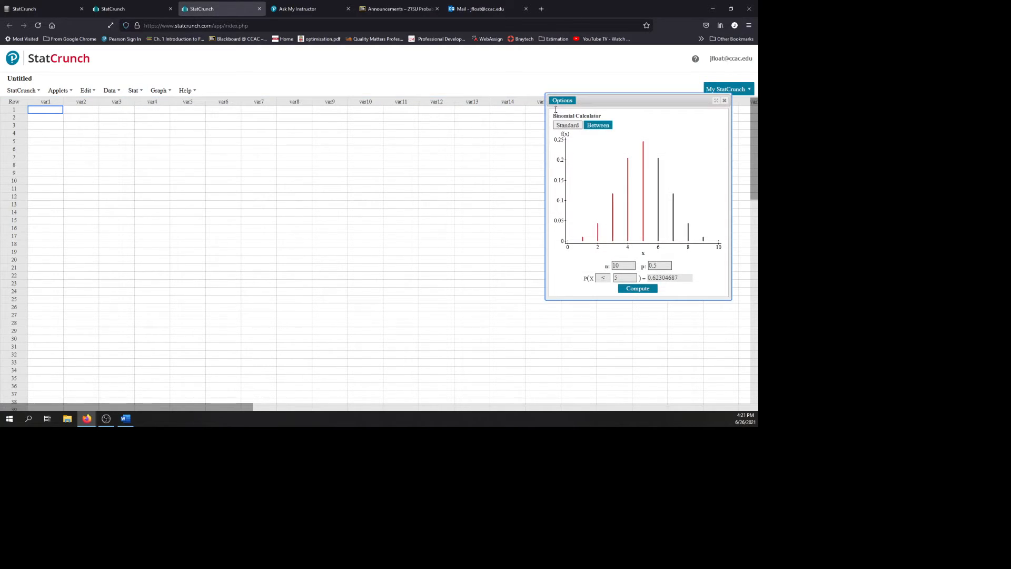
{"action": "left_click_drag", "start_coordinate": [546, 301], "coordinate": [401, 417]}
{"action": "left_click_drag", "start_coordinate": [545, 101], "coordinate": [389, 57]}
Step: Set the Binomial calculator's number of trials n to 6 and the success probability p to 0.396
{"action": "left_click", "coordinate": [395, 332]}
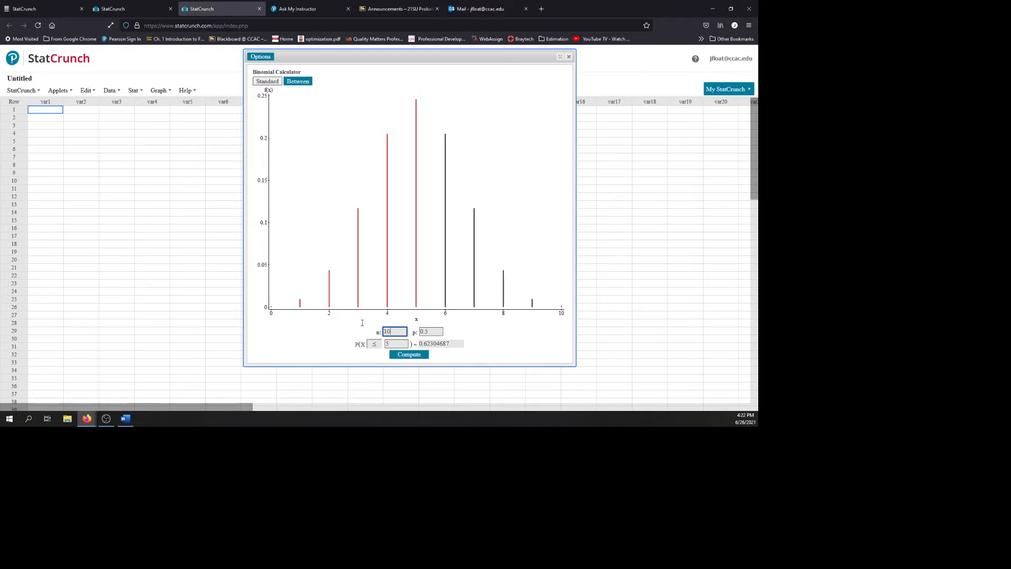
{"action": "left_click_drag", "start_coordinate": [392, 330], "coordinate": [383, 333]}
{"action": "type", "text": "6"}
{"action": "key", "text": "Tab"}
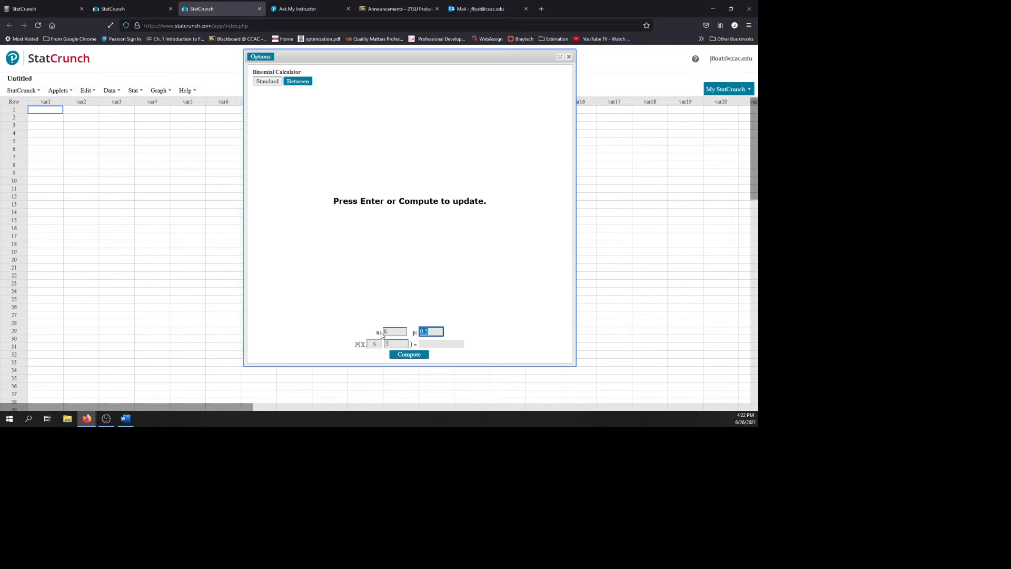
{"action": "type", "text": "0.396"}
{"action": "key", "text": "Tab"}
Step: Set the probability condition to X < 3 in the Binomial calculator and compute it
{"action": "left_click", "coordinate": [375, 344]}
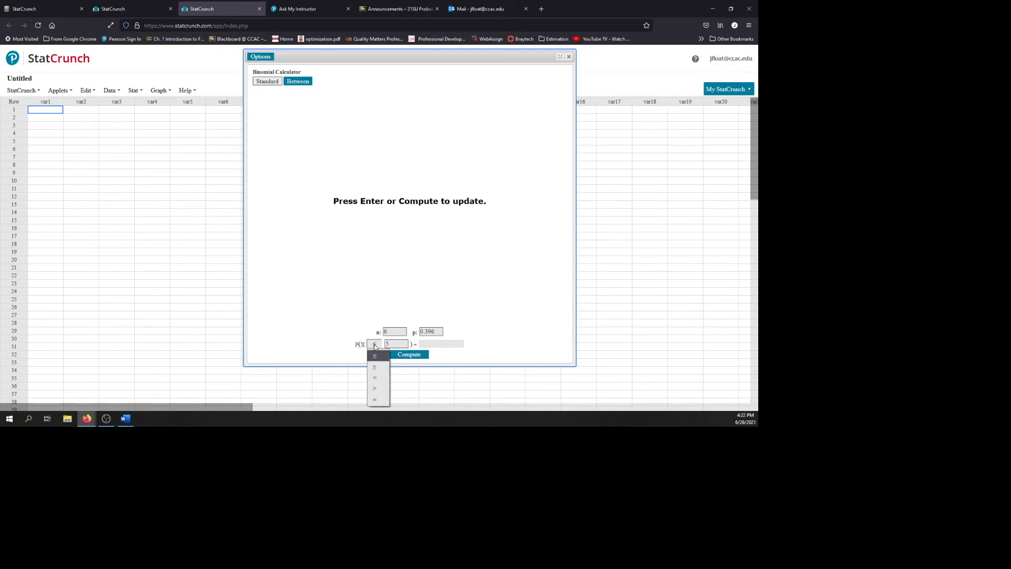
{"action": "left_click", "coordinate": [377, 377]}
{"action": "left_click", "coordinate": [380, 347]}
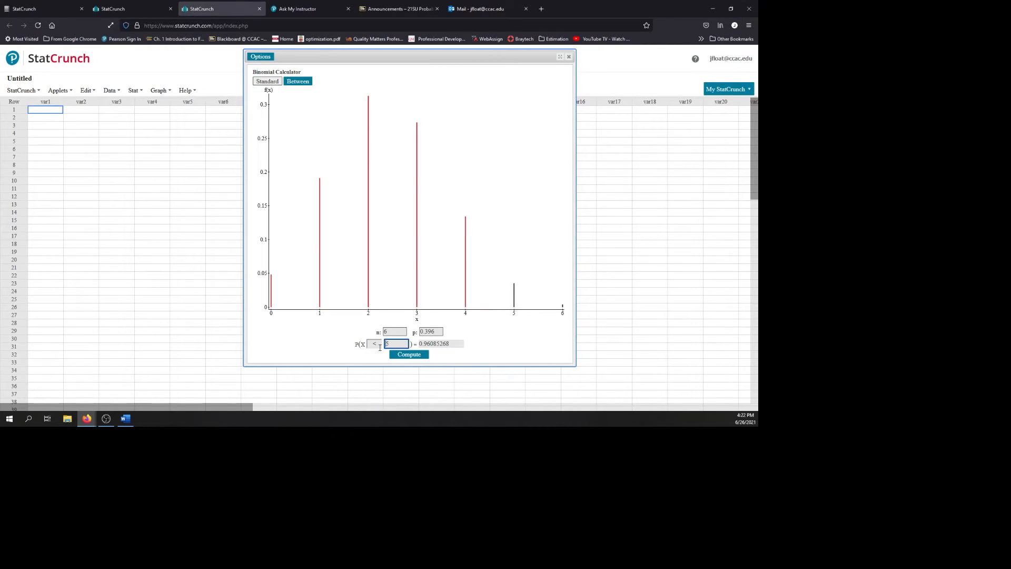
{"action": "type", "text": "3"}
{"action": "left_click", "coordinate": [412, 356]}
{"action": "left_click", "coordinate": [402, 345]}
{"action": "key", "text": "BackSpace"}
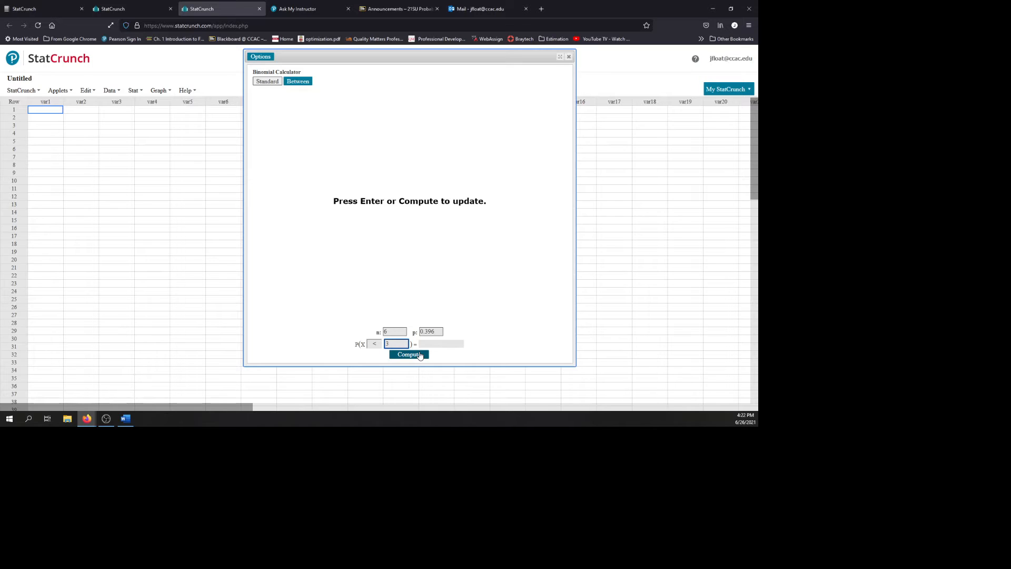
{"action": "left_click", "coordinate": [420, 355]}
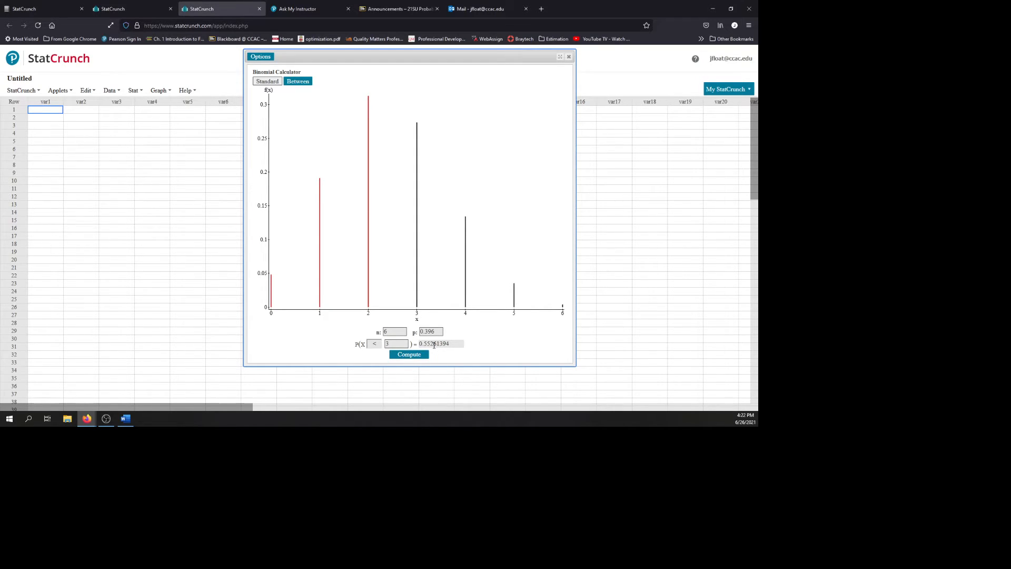
Step: Check the percentage in the Ask My Instructor question, correct p to 0.395 in the Binomial calculator and recompute
{"action": "left_click", "coordinate": [298, 9]}
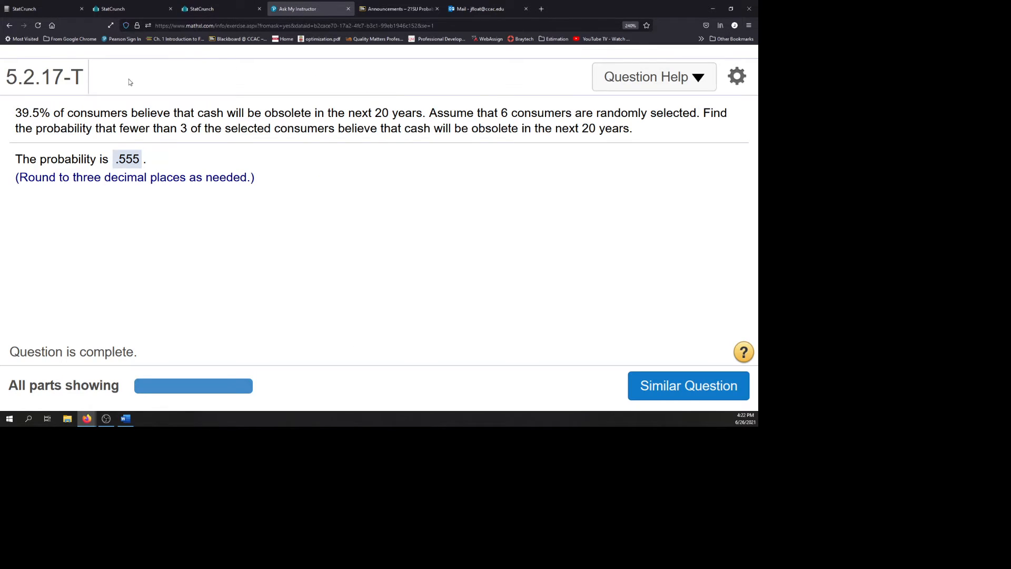
{"action": "left_click", "coordinate": [217, 11]}
{"action": "left_click", "coordinate": [436, 332]}
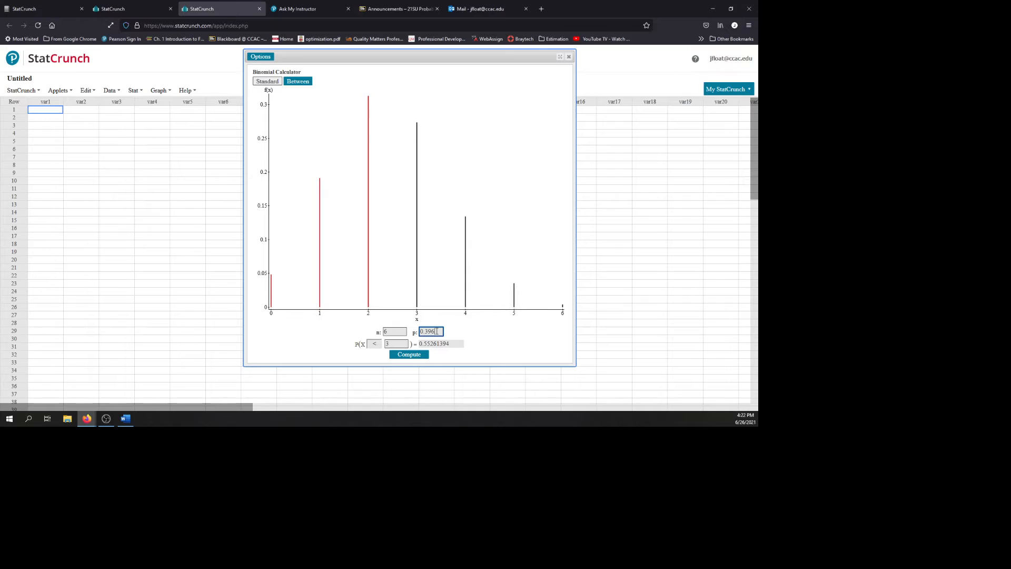
{"action": "key", "text": "BackSpace"}
{"action": "type", "text": "5"}
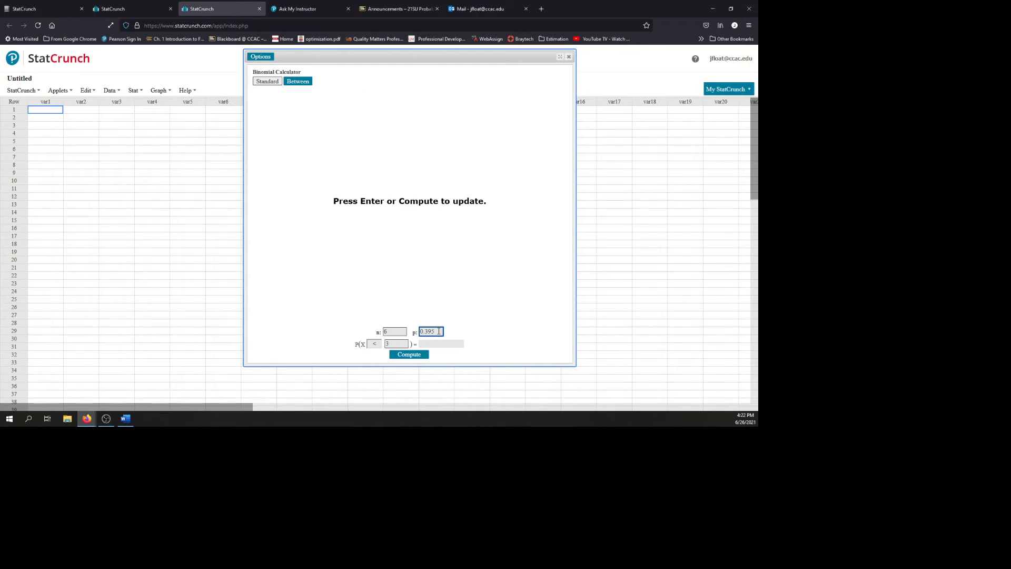
{"action": "left_click", "coordinate": [419, 356]}
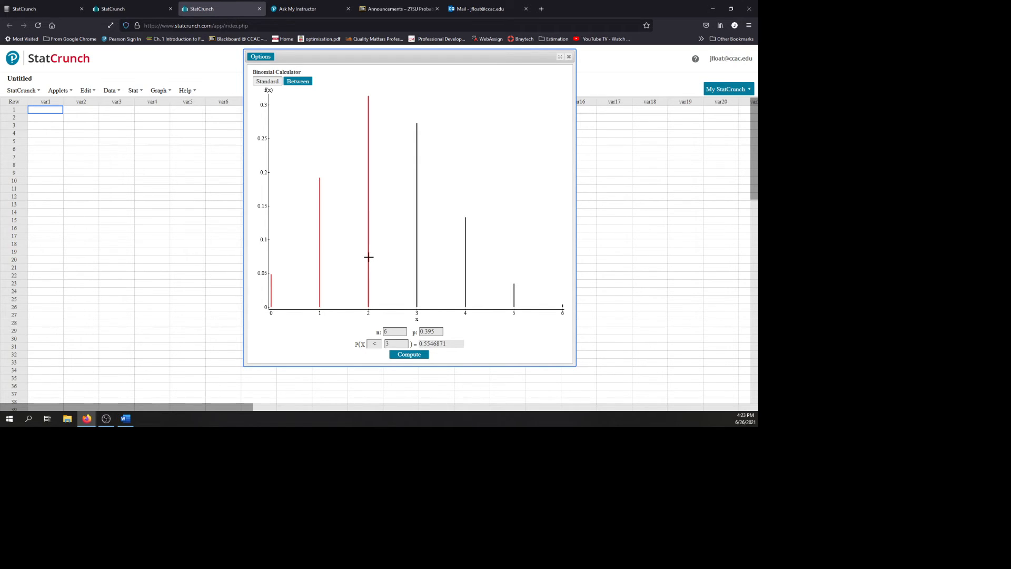
Step: Switch the condition to X ≤ 3 to compare the probability, and set it back to X < 3
{"action": "left_click", "coordinate": [376, 345]}
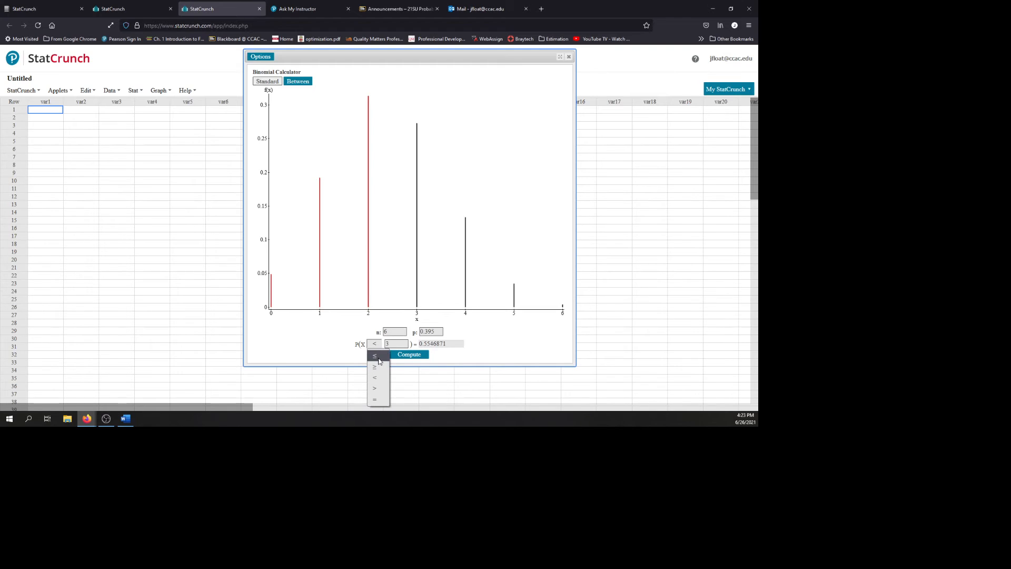
{"action": "left_click", "coordinate": [376, 356]}
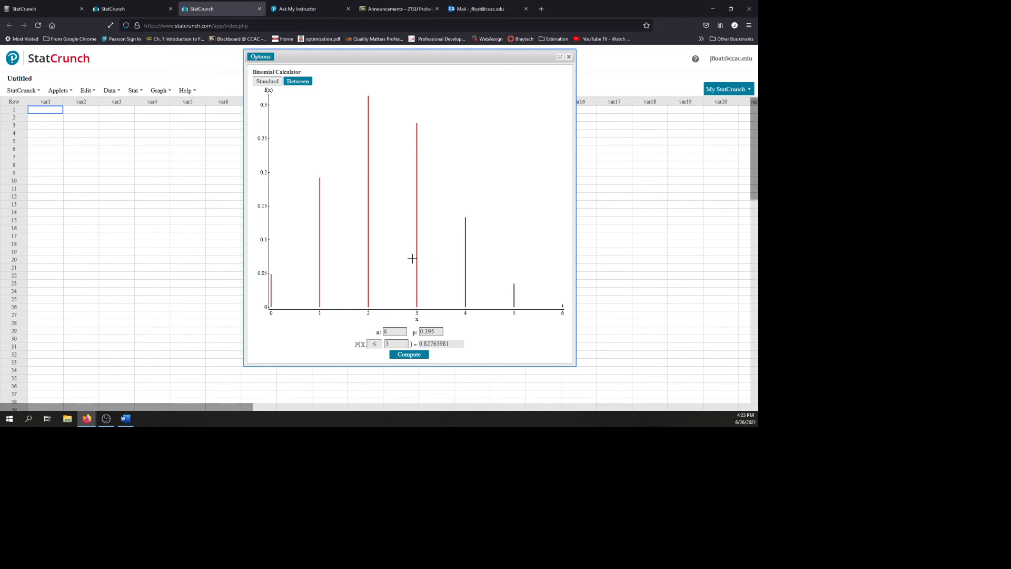
{"action": "left_click", "coordinate": [376, 345]}
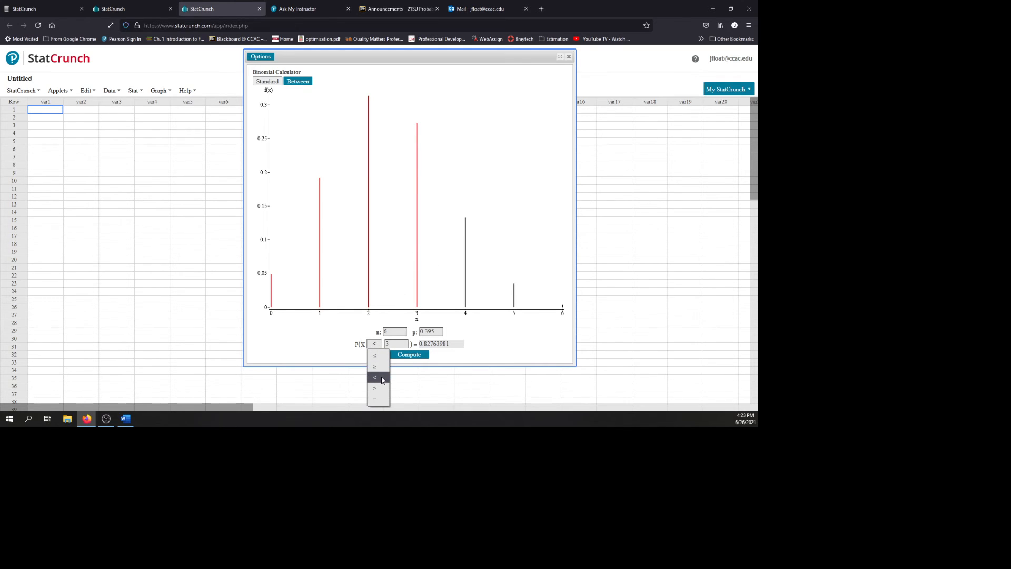
{"action": "left_click", "coordinate": [382, 378]}
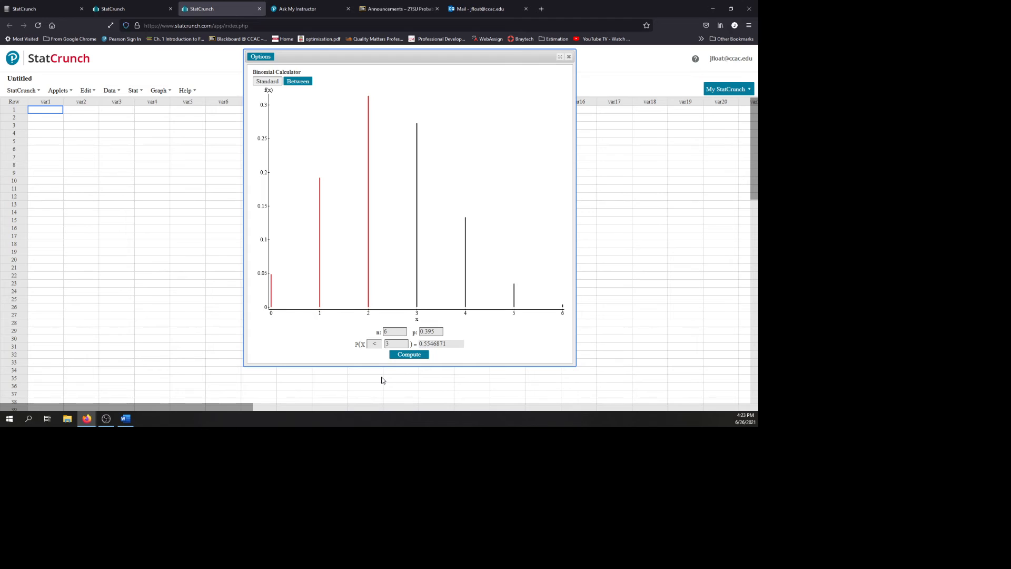